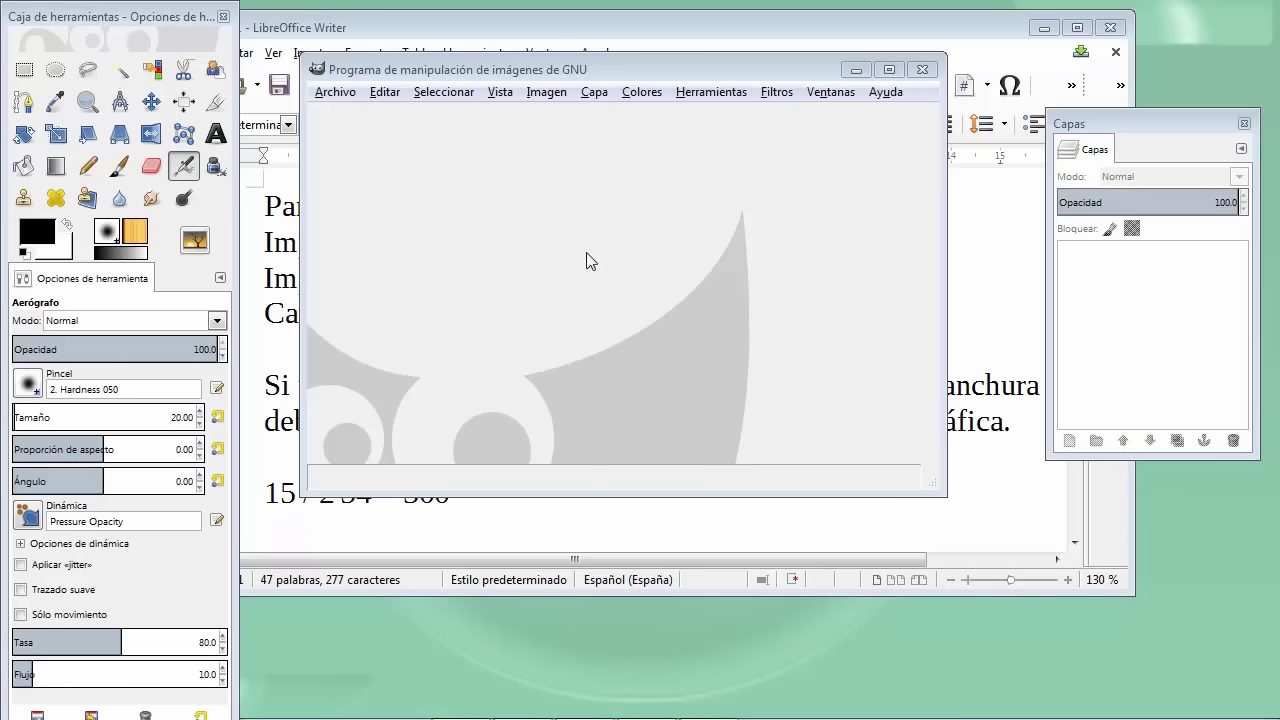
Bring the Writer note with the 15 / 2'54 * 300 resolution calculation in front of GIMP.
click(333, 97)
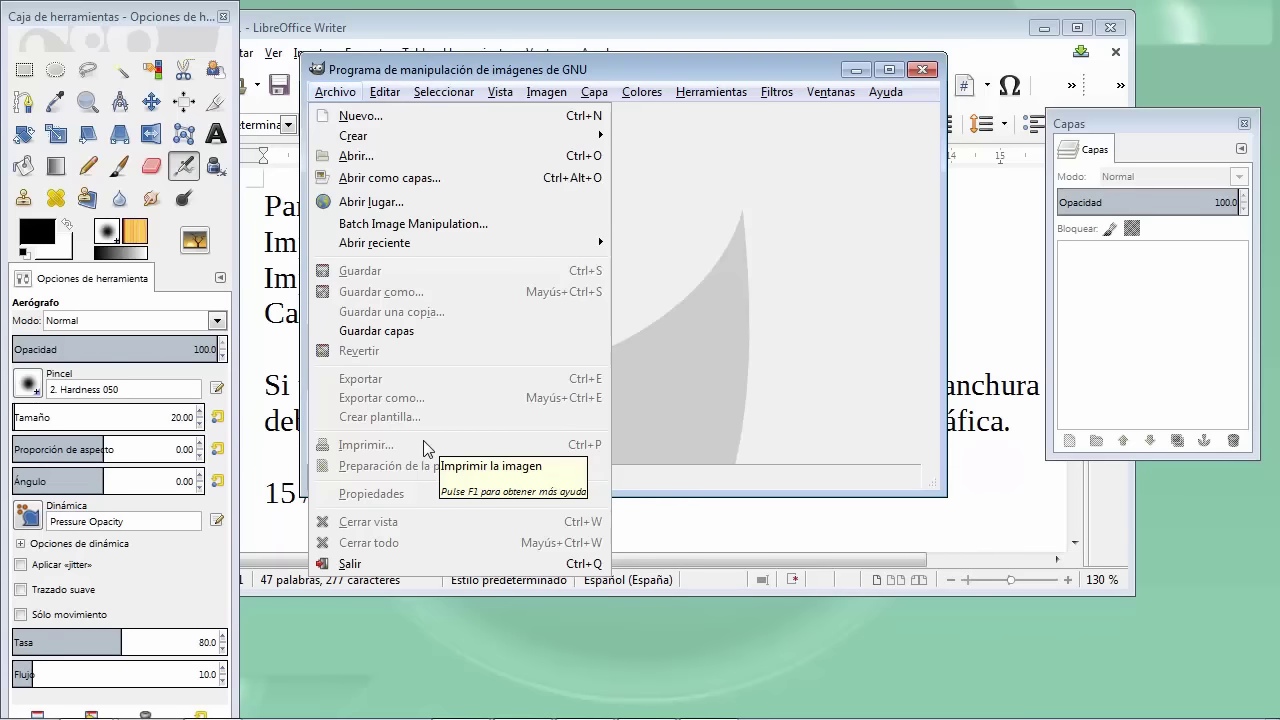
click(862, 28)
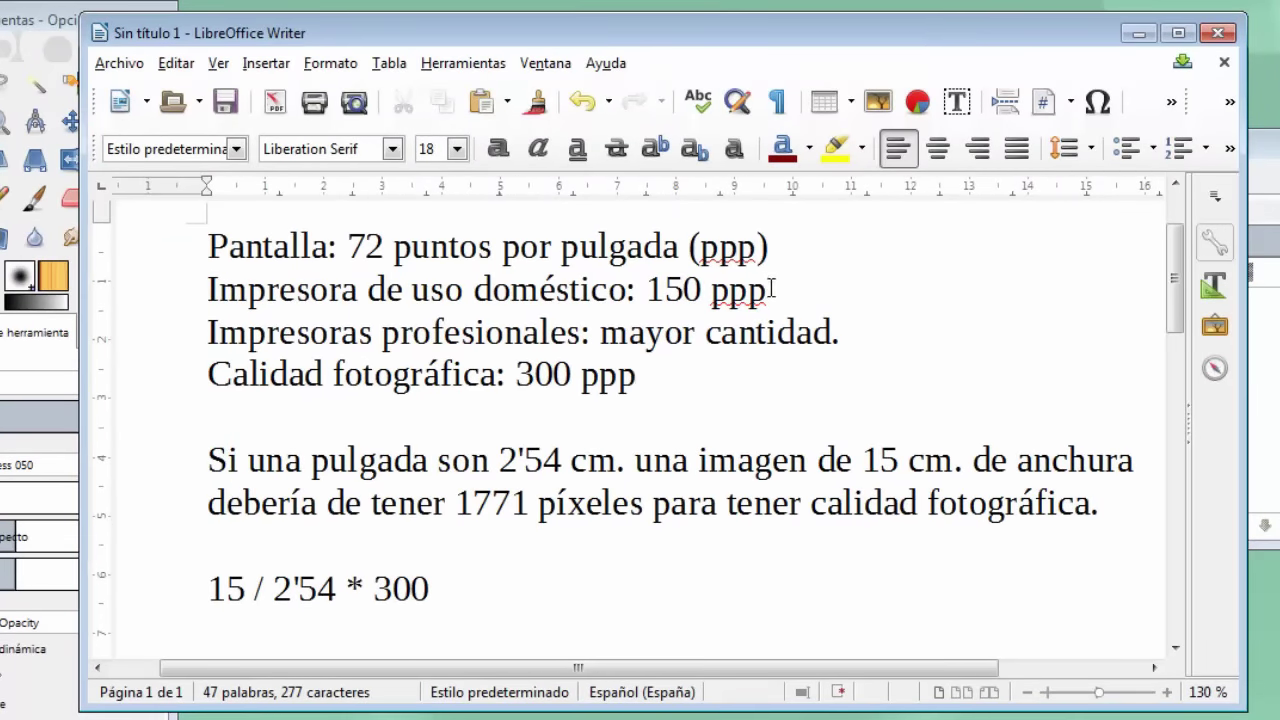
drag(768, 289, 652, 298)
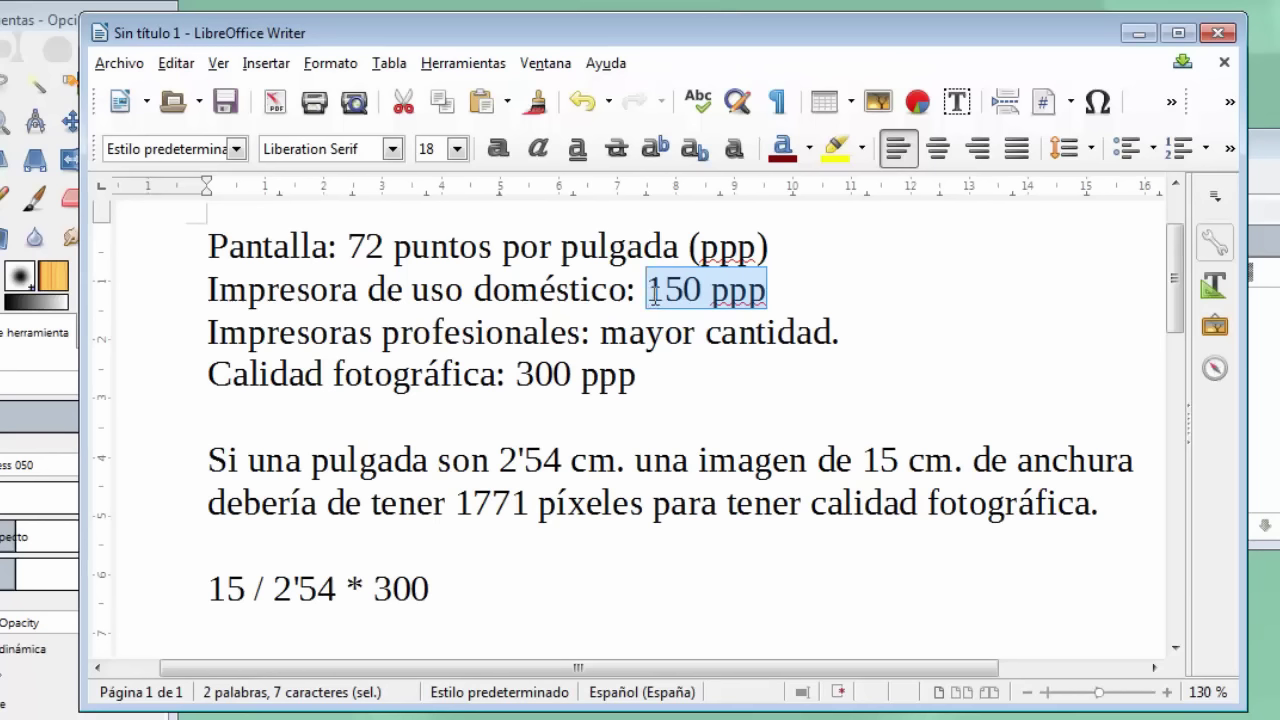
drag(600, 340, 831, 332)
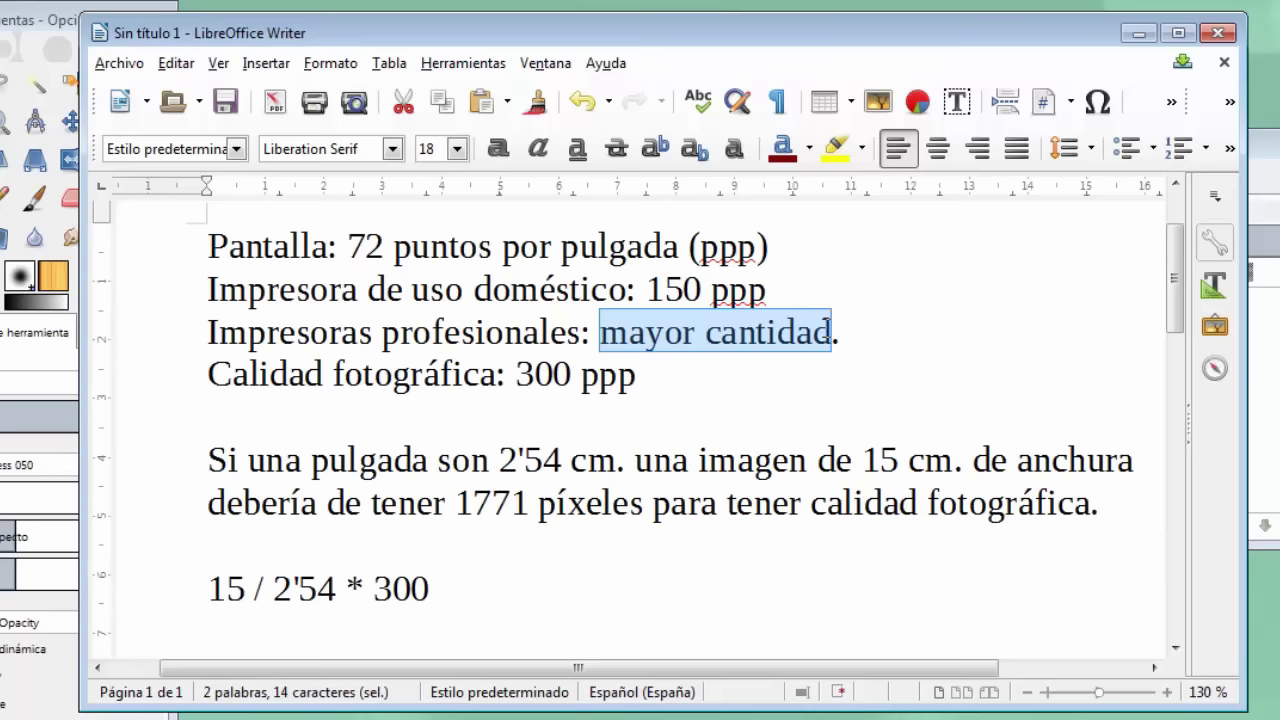
drag(195, 374, 631, 380)
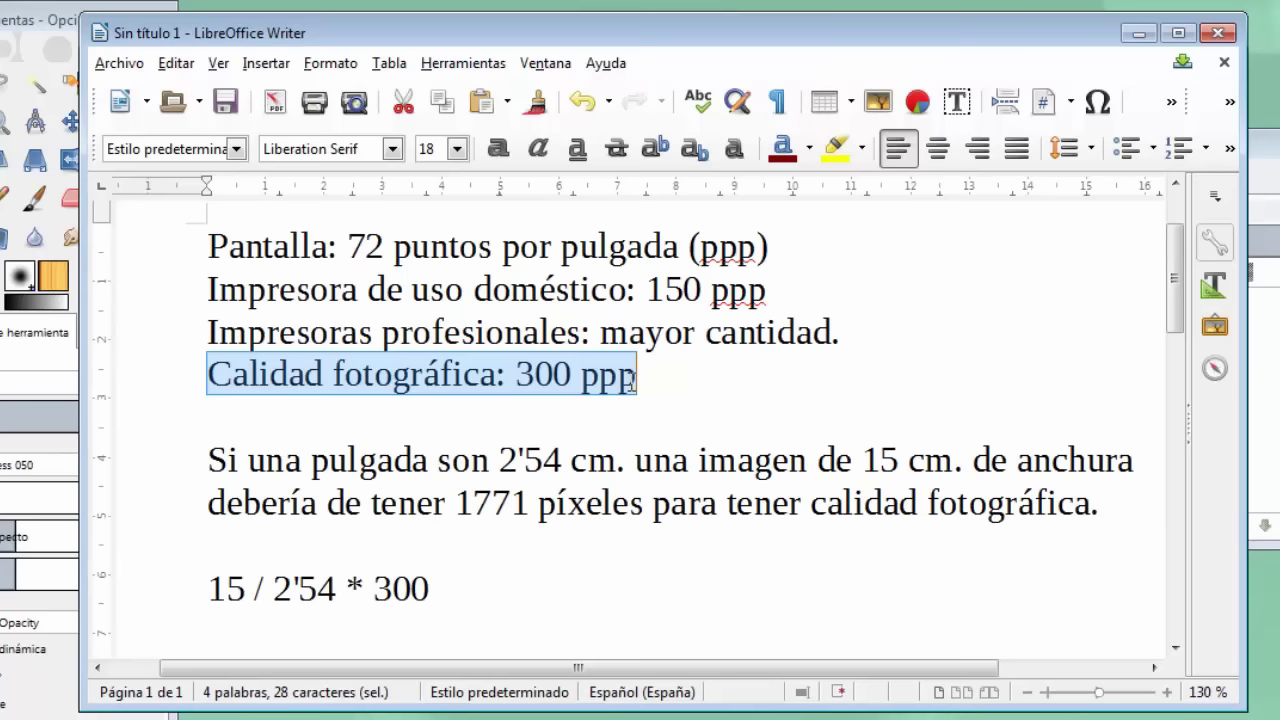
drag(210, 460, 608, 462)
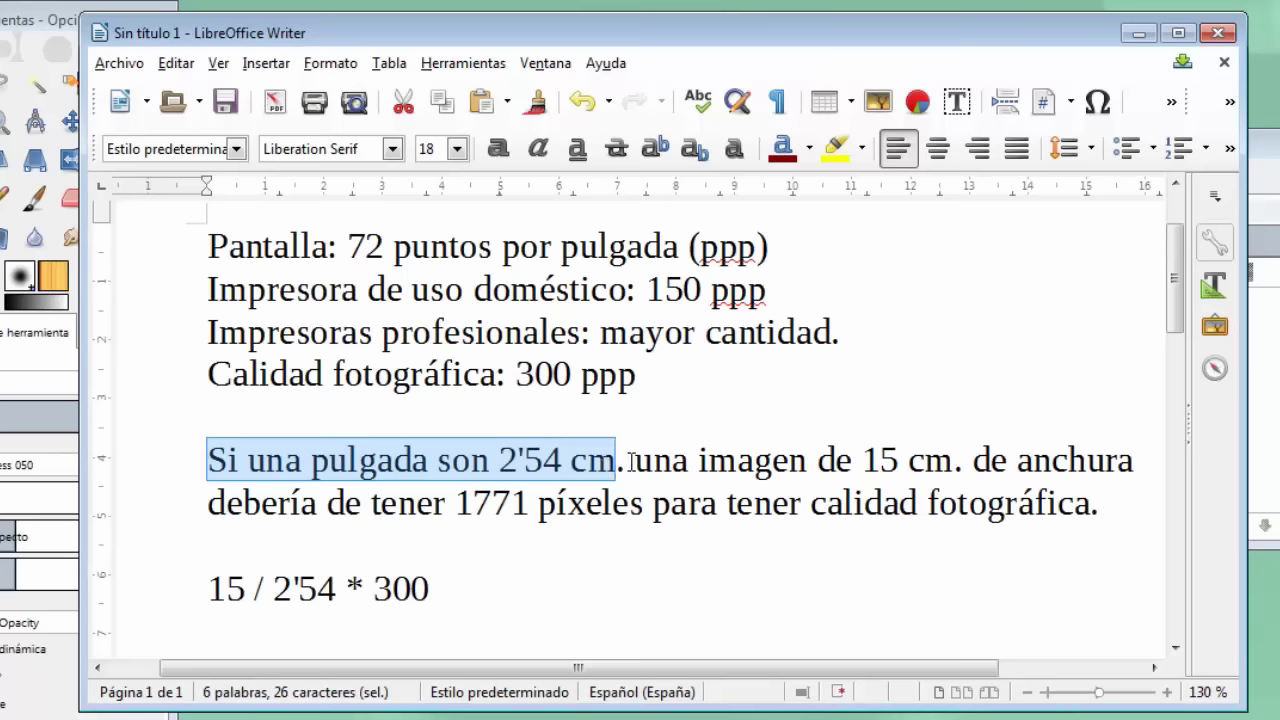
drag(634, 462, 952, 468)
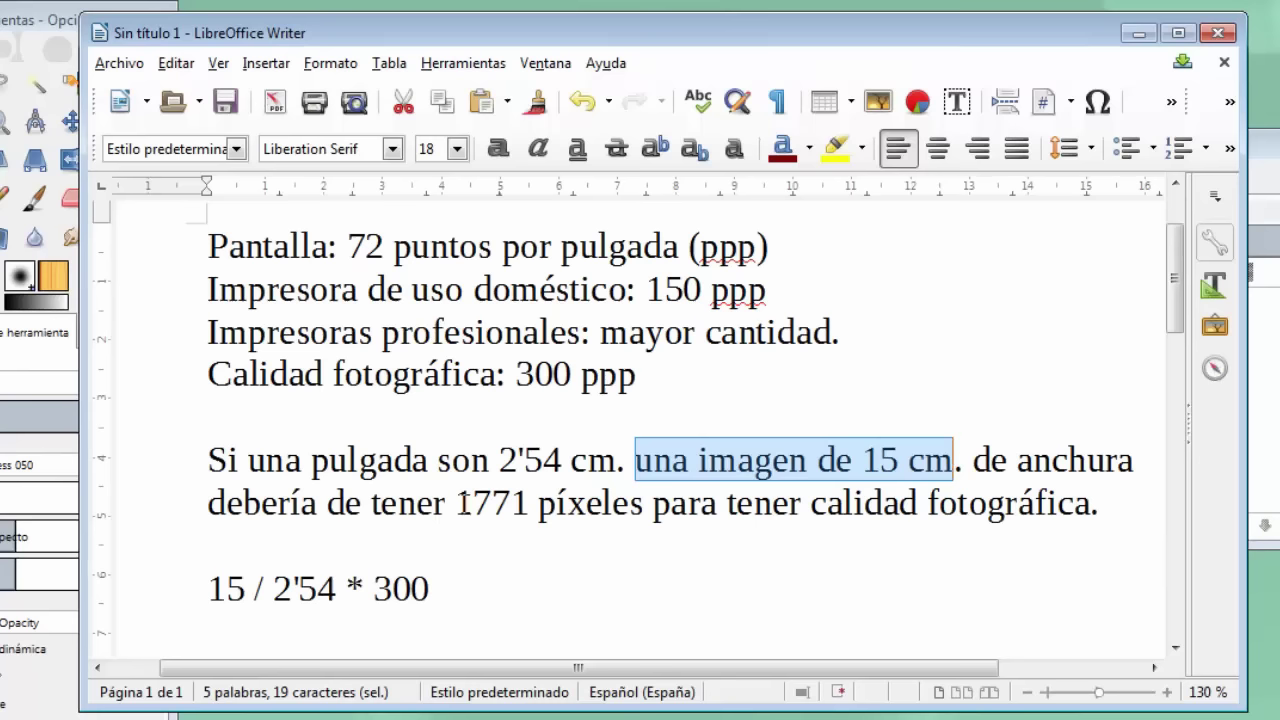
drag(455, 503, 643, 507)
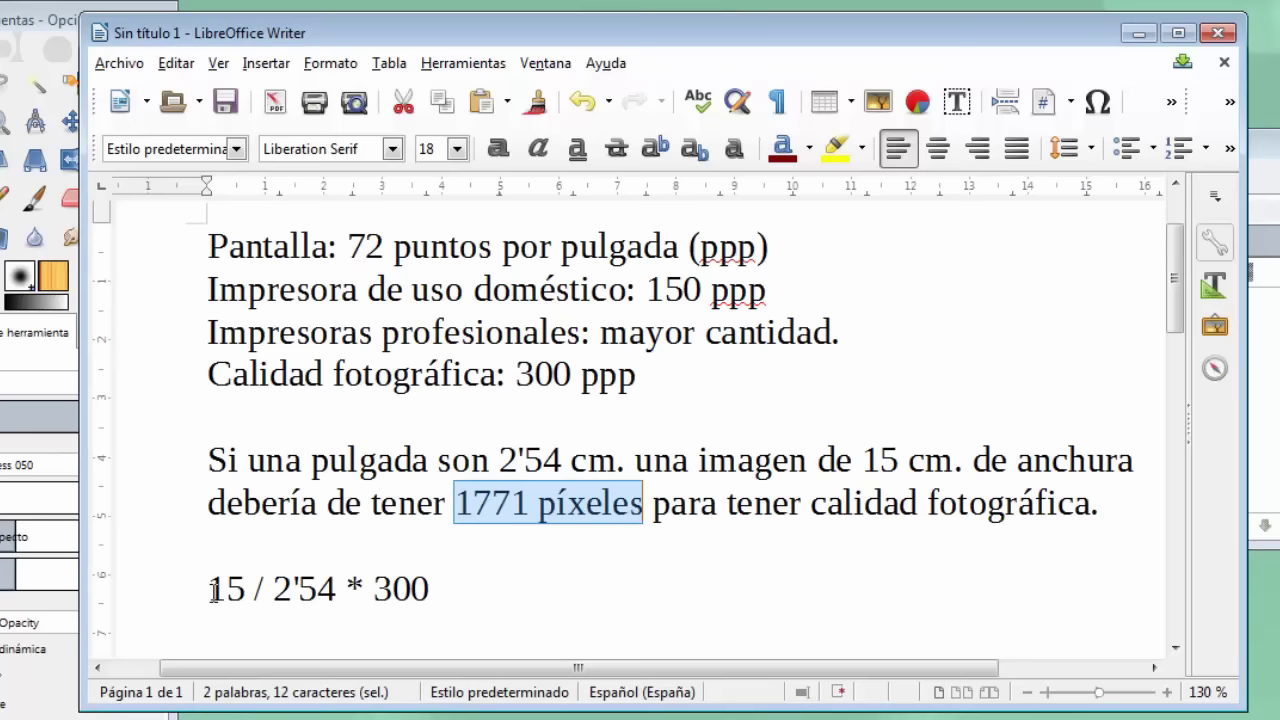
drag(207, 592, 246, 596)
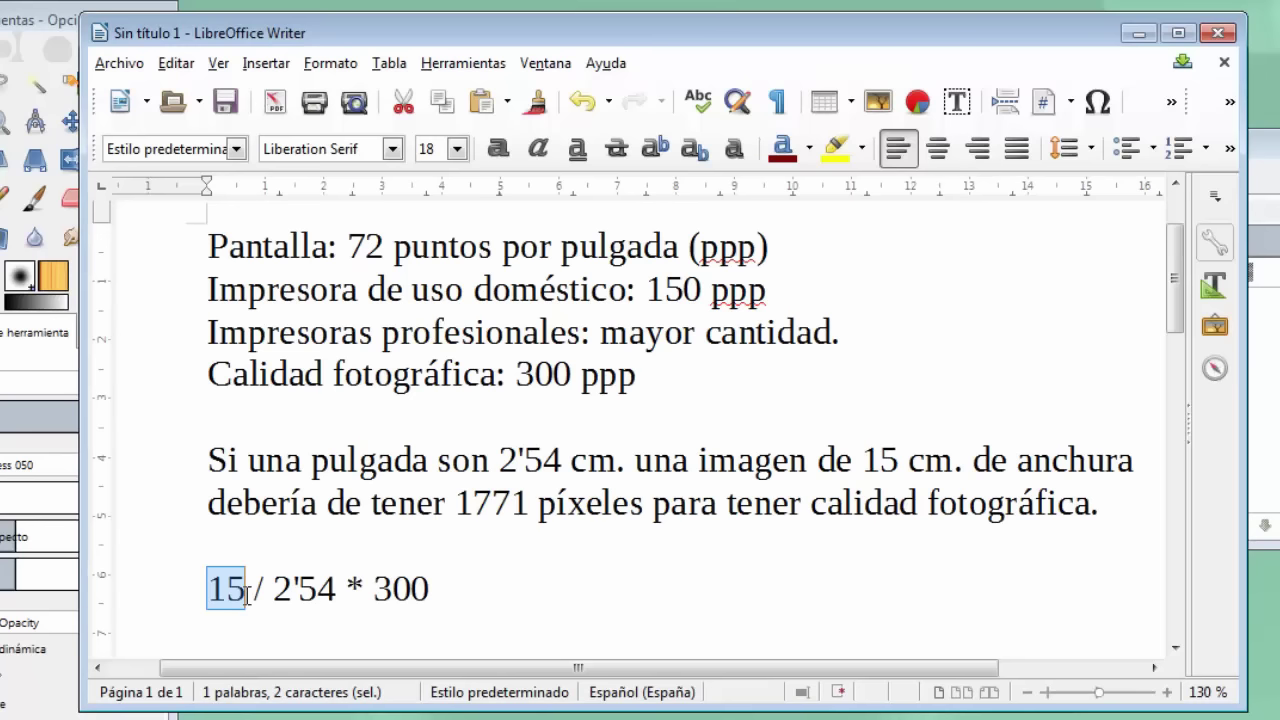
drag(274, 592, 340, 594)
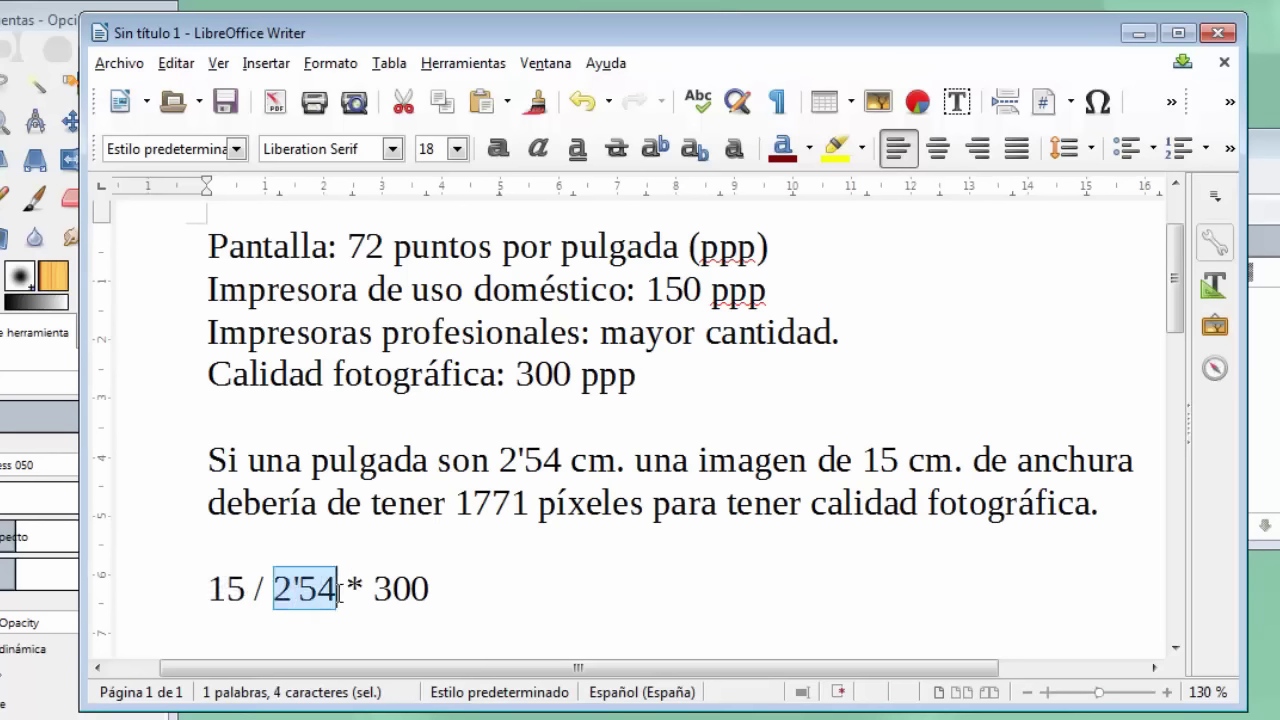
click(378, 590)
drag(378, 590, 430, 592)
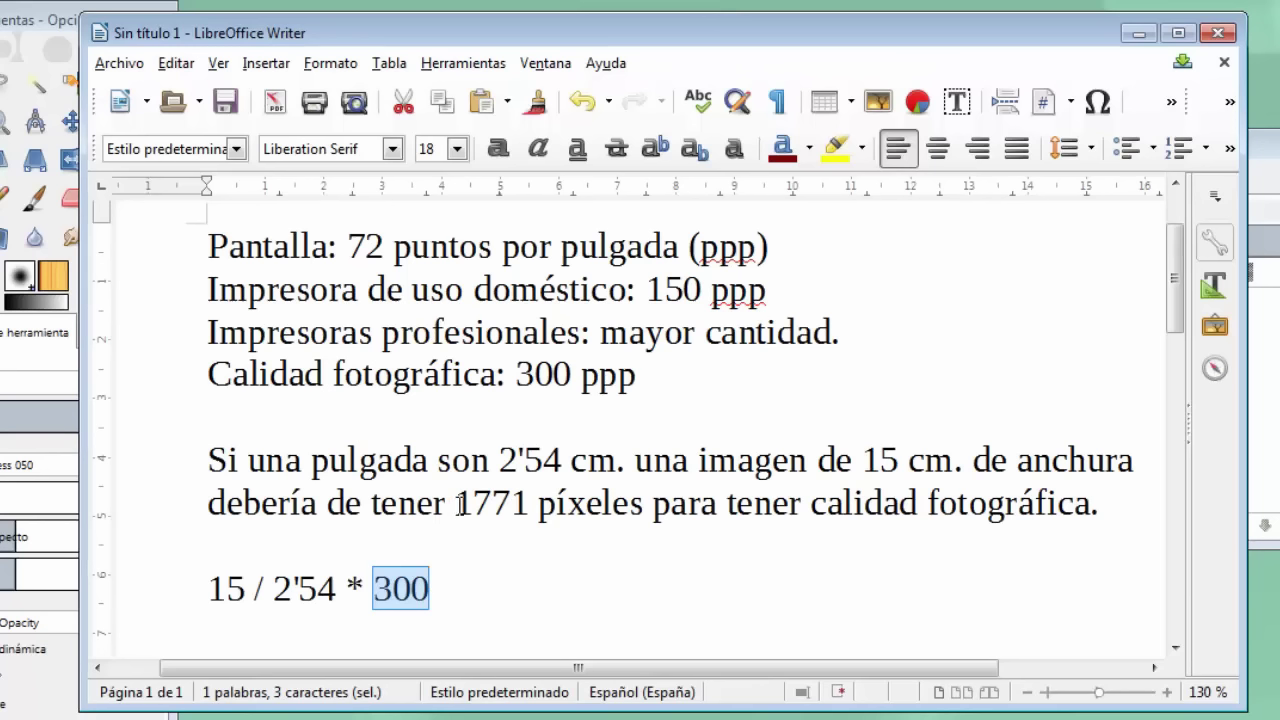
drag(455, 503, 643, 505)
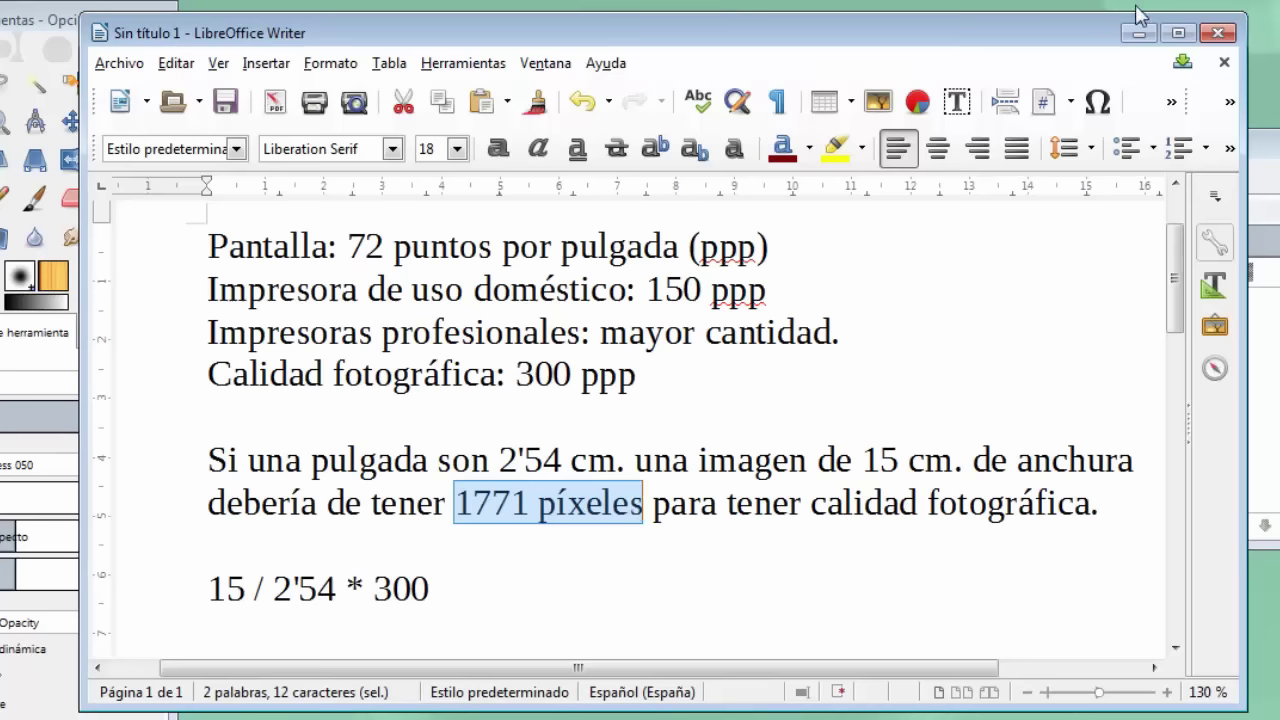
Hide the Writer note and start a new GIMP image, showing the default 640 × 400 px at 72 ppp.
click(1136, 34)
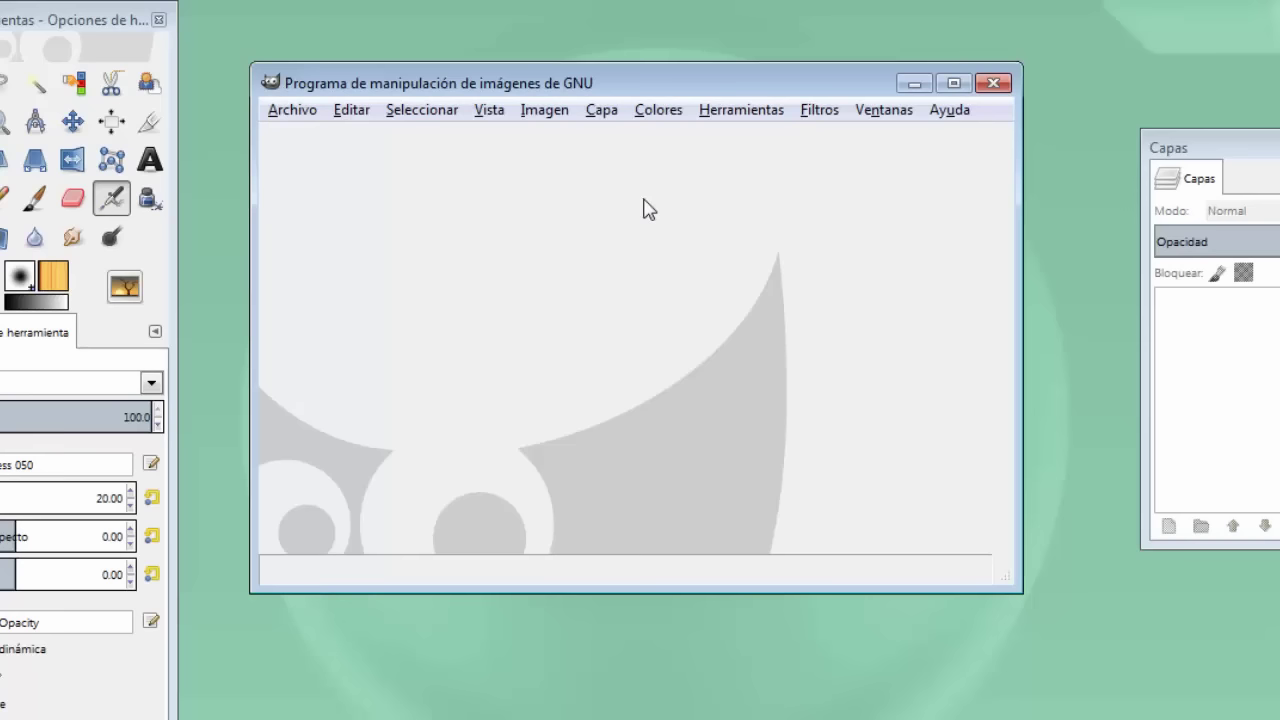
click(289, 113)
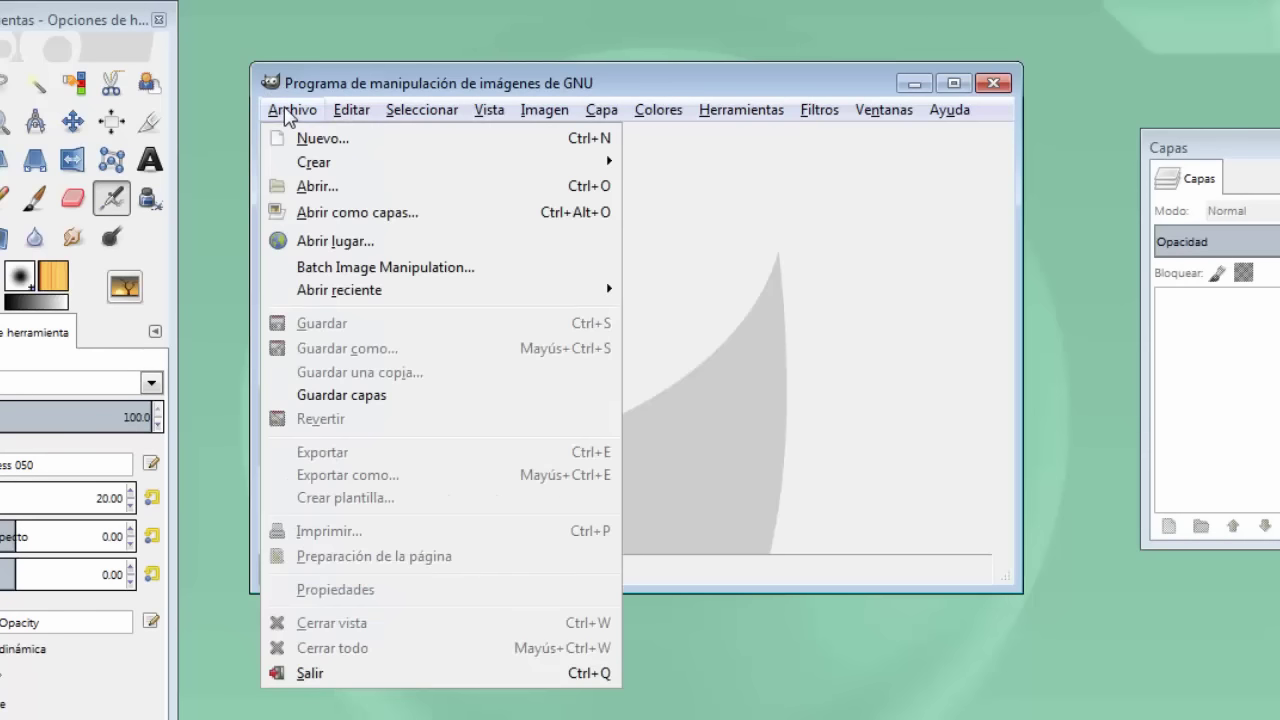
click(320, 142)
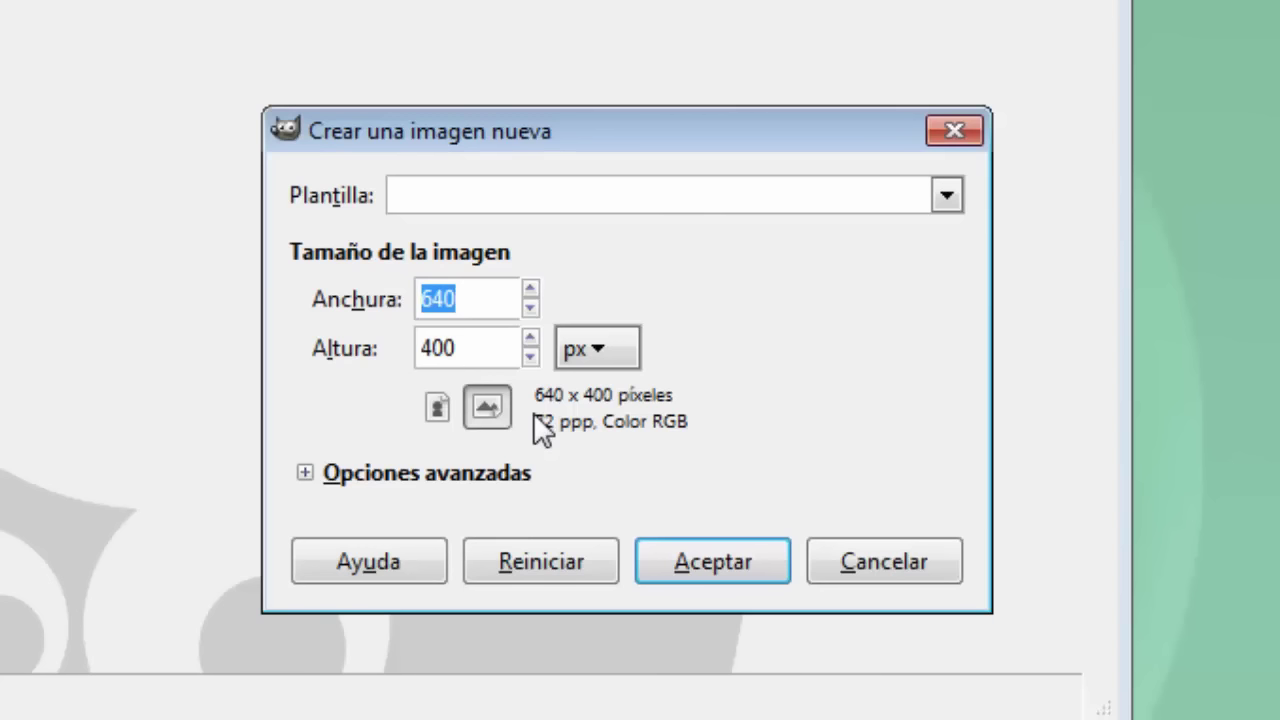
Under Opciones avanzadas, raise Resolución X and Y to 300 ppp, keeping 640 × 400 px.
click(304, 473)
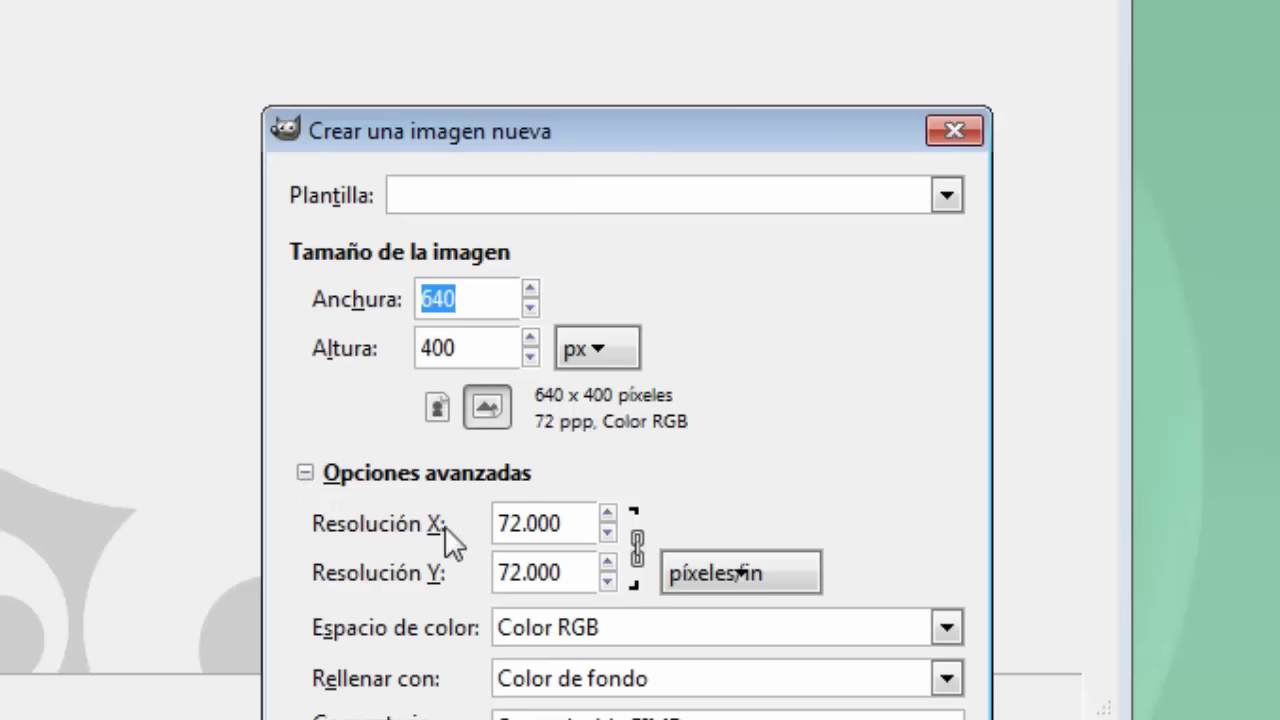
click(607, 514)
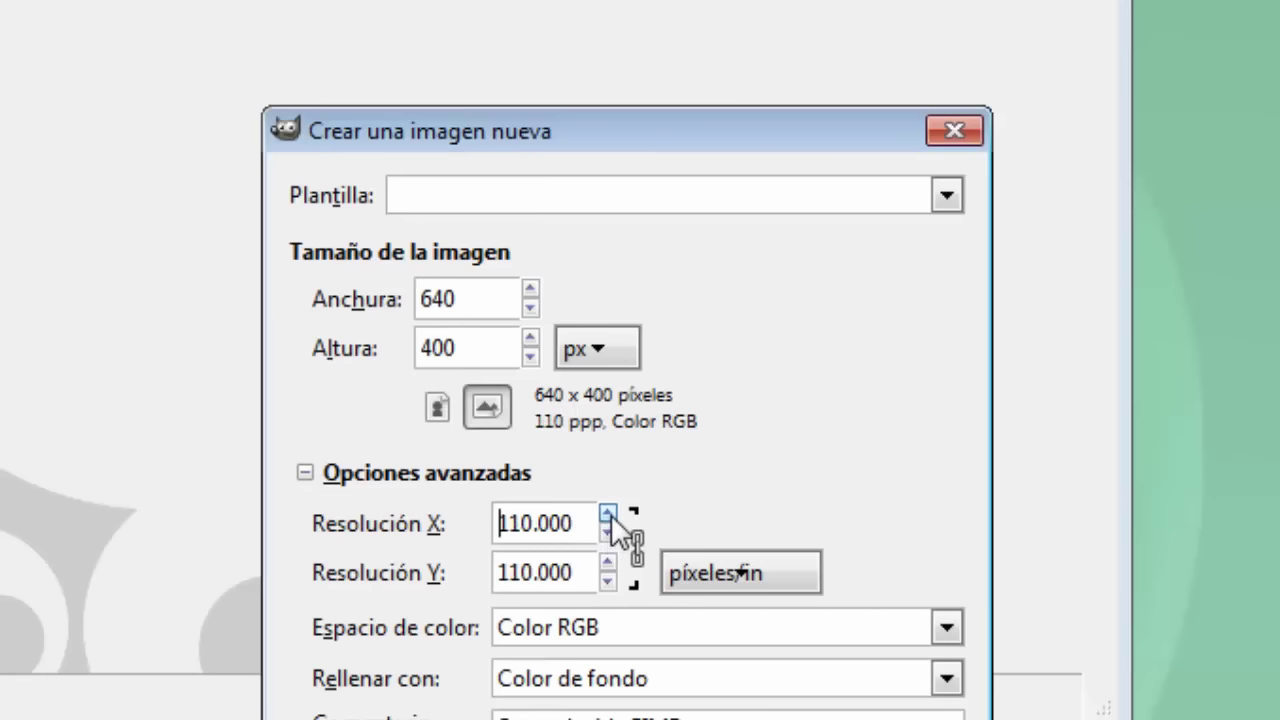
click(607, 514)
click(607, 514)
click(607, 514)
drag(607, 514, 607, 514)
click(607, 514)
click(607, 514)
click(607, 514)
click(607, 514)
click(607, 514)
click(607, 514)
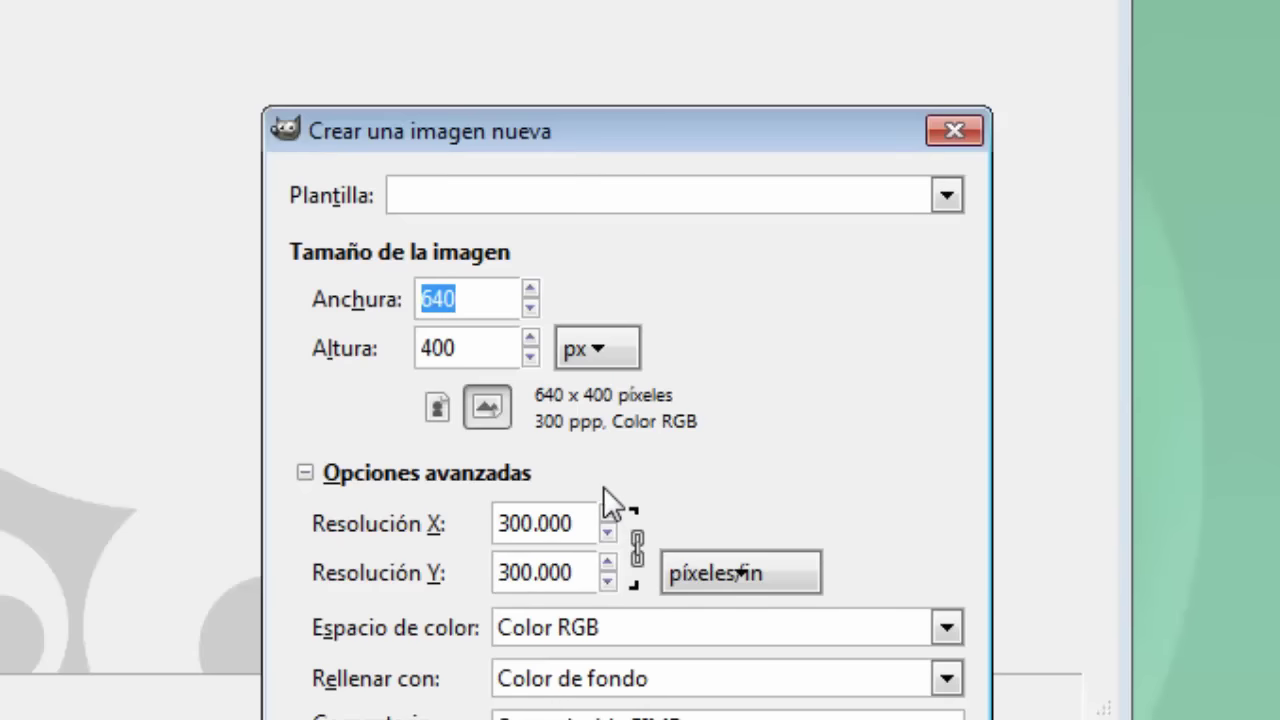
click(622, 354)
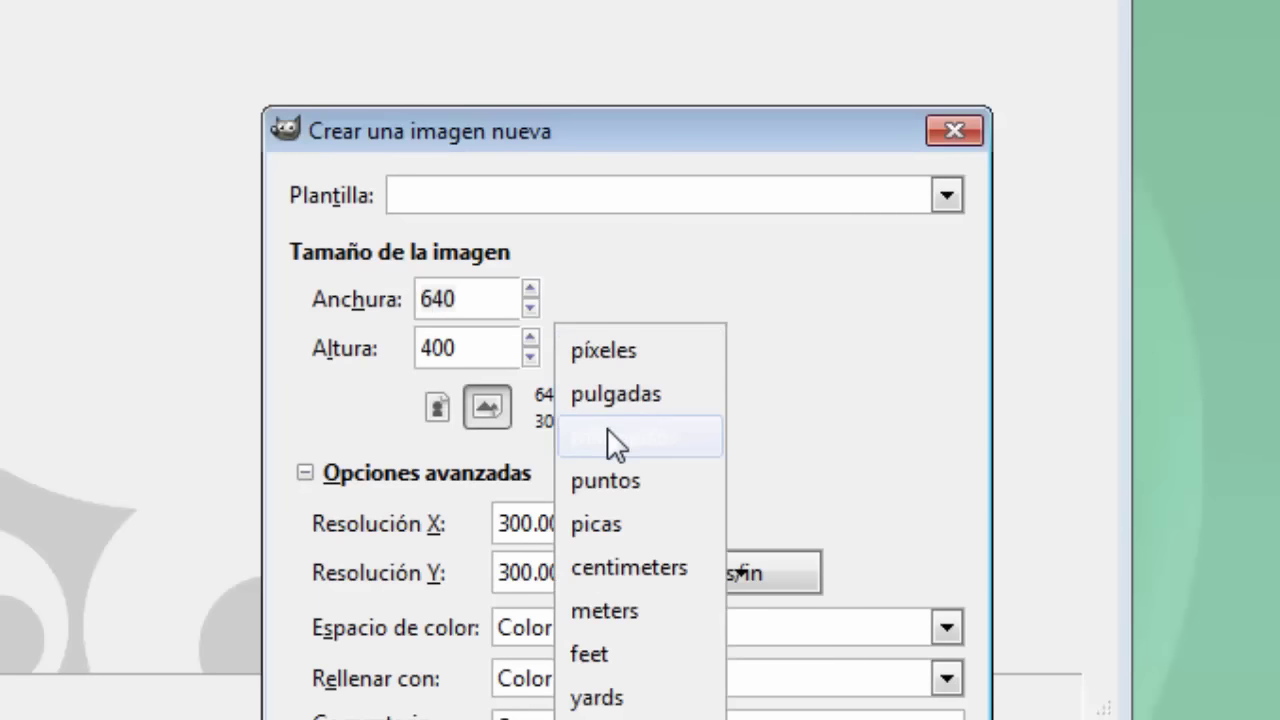
Switch the size unit to cm and set Anchura to 15, giving 1772 × 400 píxeles.
click(627, 562)
drag(497, 298, 365, 298)
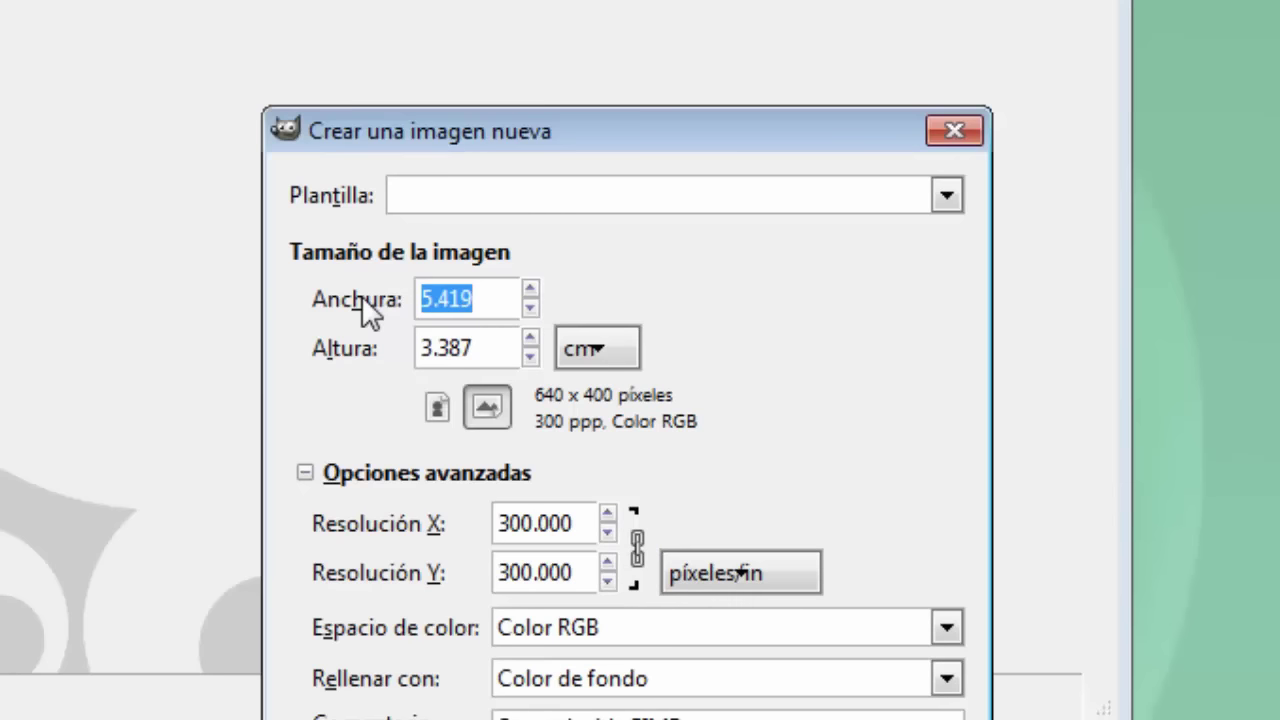
text(15)
click(492, 343)
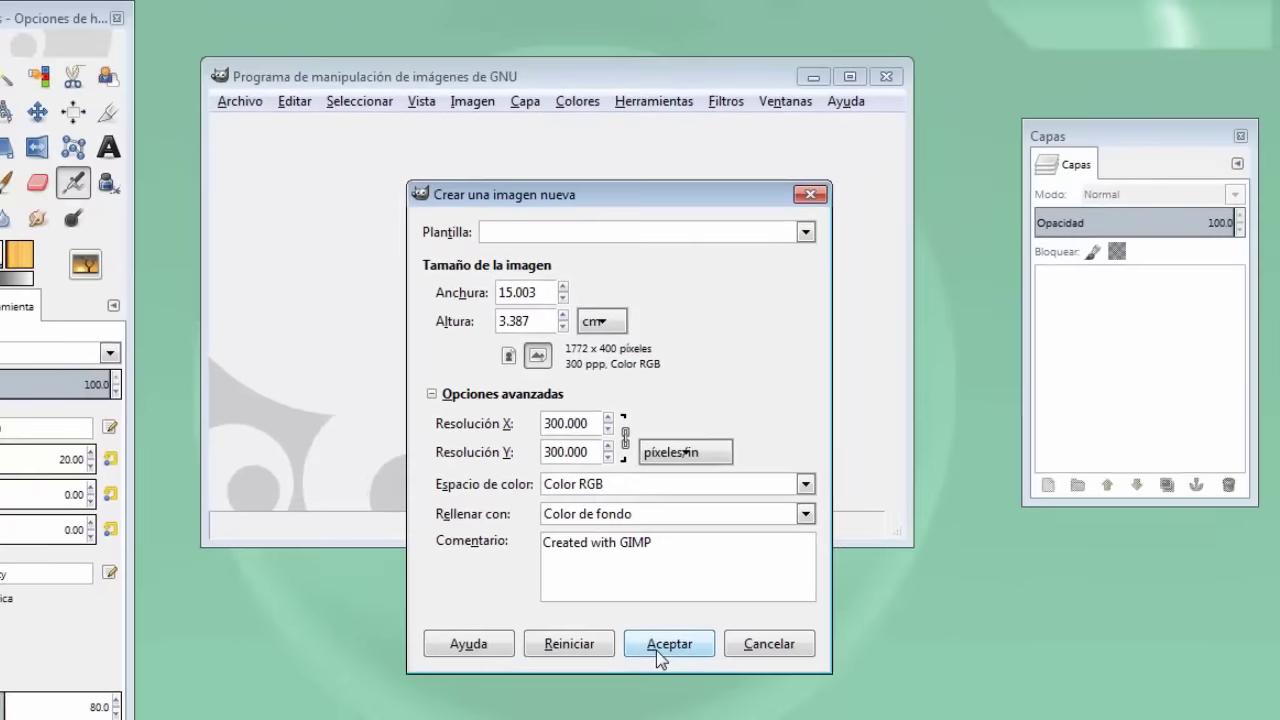
Accept the new 1772 × 400 px image (15.003 × 3.387 cm) at 300 ppp, Color RGB.
click(657, 649)
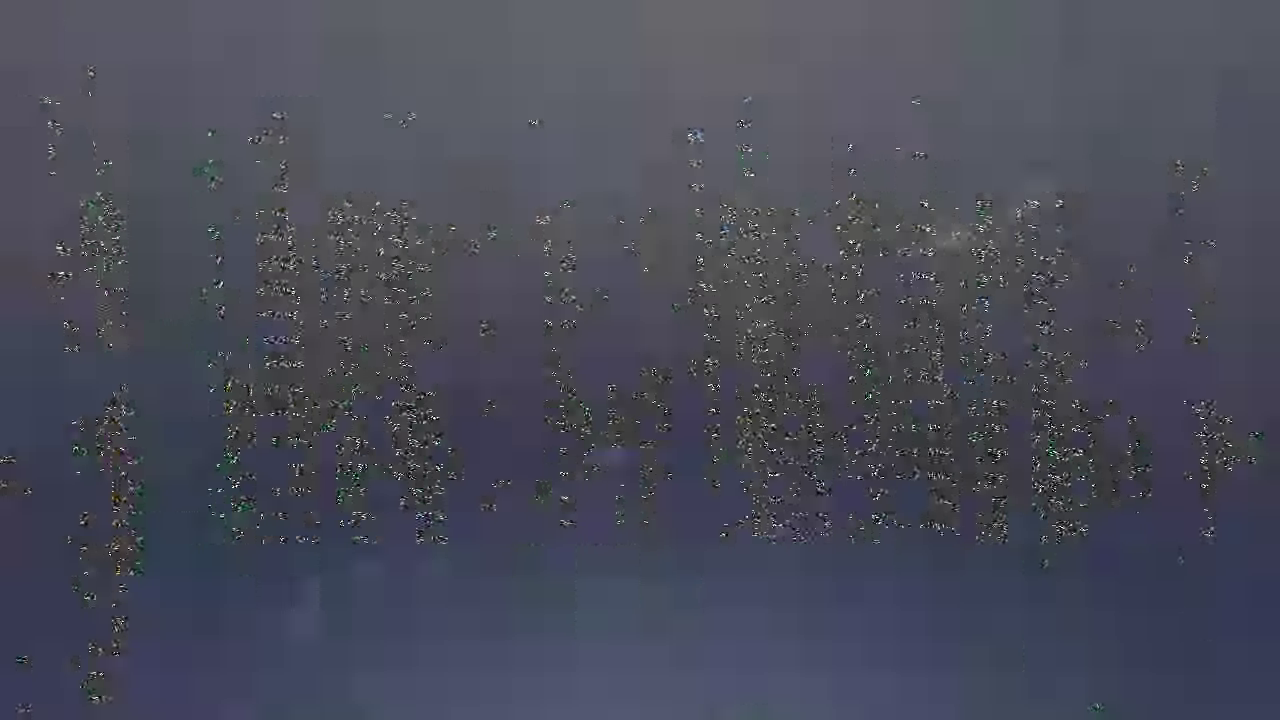